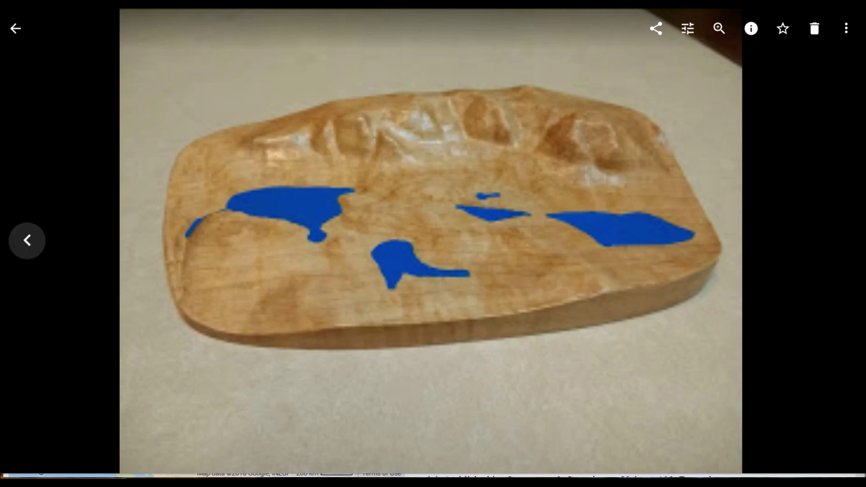
Bring up the TouchTerrain map and zoom onto the selection box over Browns Peak and Sugarloaf Mountain.
{"action": "mouse_move", "coordinate": [209, 482]}
{"action": "left_click", "coordinate": [145, 482]}
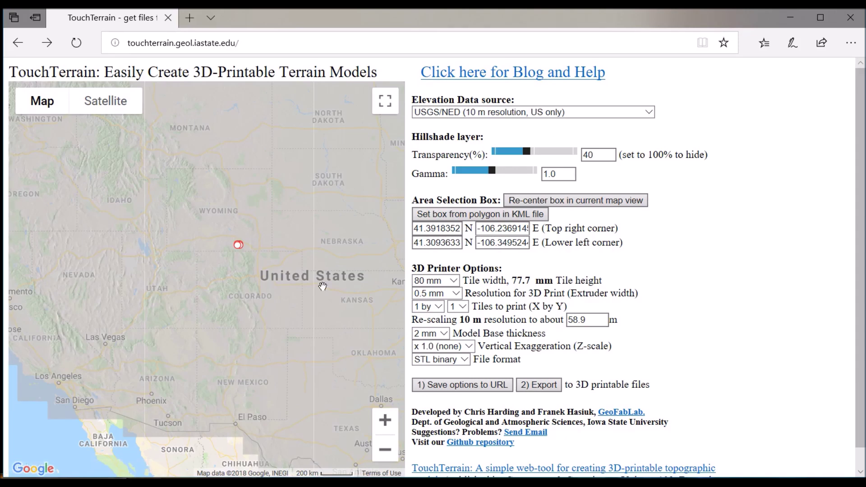
{"action": "scroll", "coordinate": [248, 274], "scroll_direction": "up", "scroll_amount": 4}
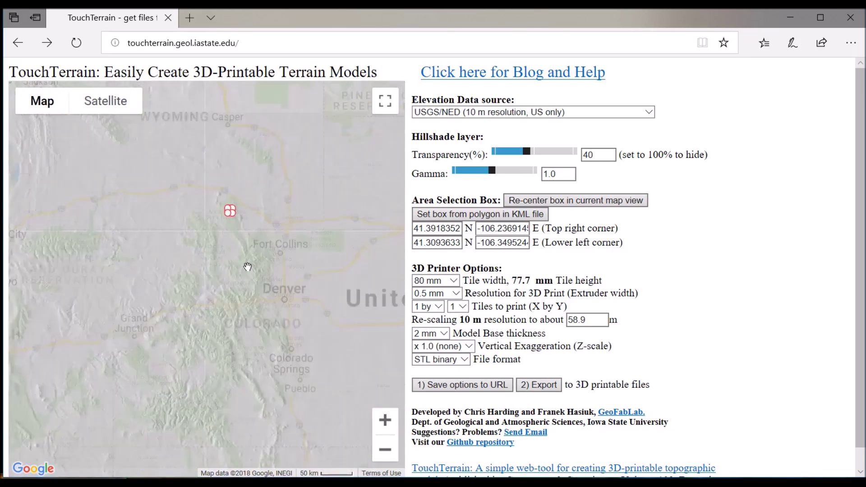
{"action": "middle_click", "coordinate": [210, 225]}
{"action": "scroll", "coordinate": [257, 223], "scroll_direction": "down", "scroll_amount": 2}
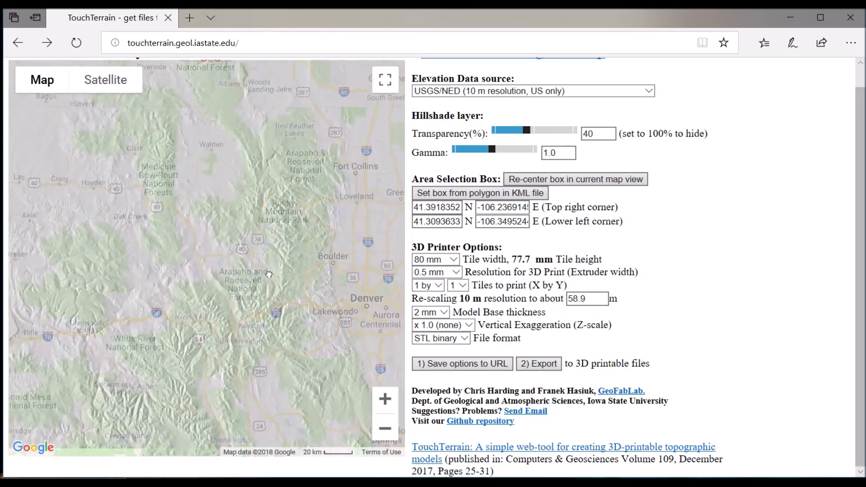
{"action": "scroll", "coordinate": [258, 223], "scroll_direction": "down", "scroll_amount": 3}
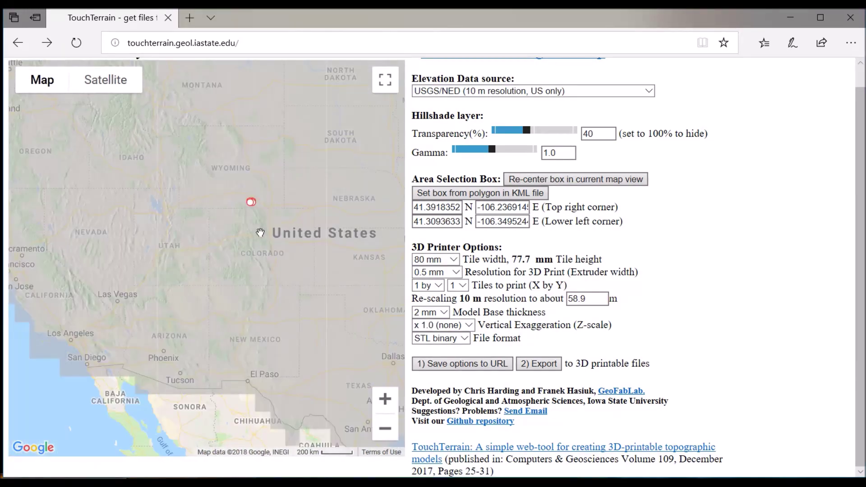
{"action": "scroll", "coordinate": [267, 222], "scroll_direction": "up", "scroll_amount": 5}
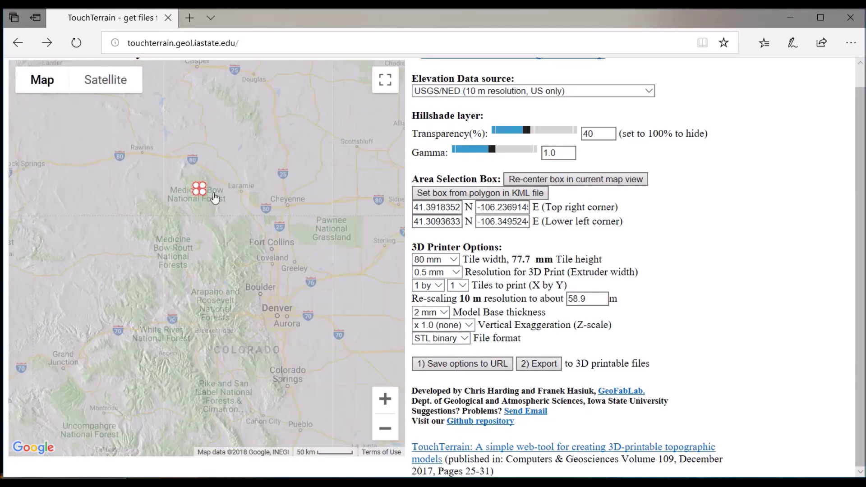
{"action": "scroll", "coordinate": [198, 191], "scroll_direction": "up", "scroll_amount": 1}
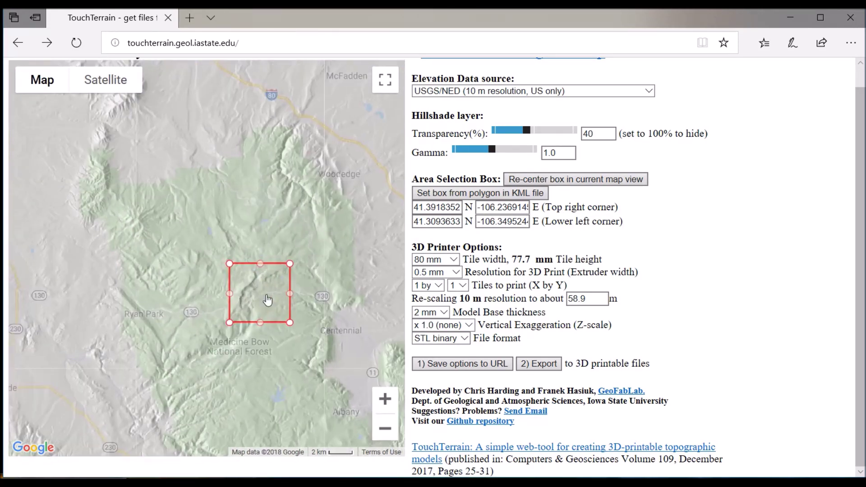
{"action": "scroll", "coordinate": [266, 304], "scroll_direction": "up", "scroll_amount": 2}
{"action": "scroll", "coordinate": [268, 302], "scroll_direction": "up", "scroll_amount": 1}
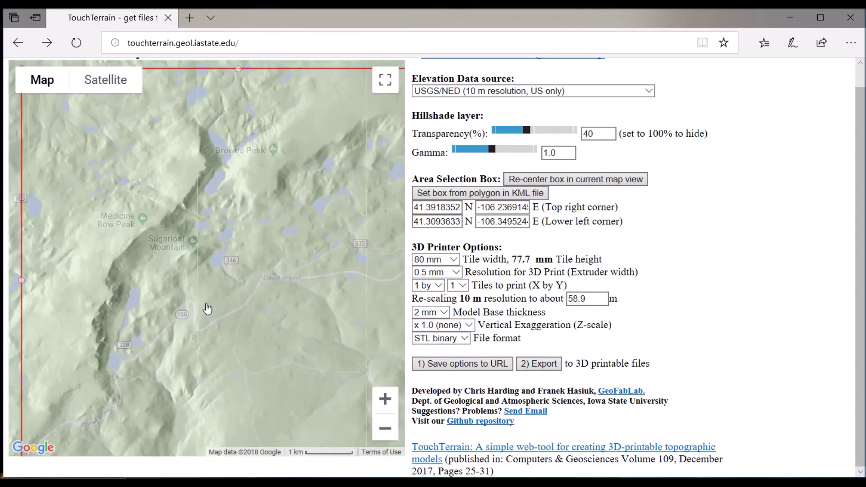
{"action": "scroll", "coordinate": [117, 370], "scroll_direction": "up", "scroll_amount": 2}
{"action": "scroll", "coordinate": [118, 369], "scroll_direction": "up", "scroll_amount": 2}
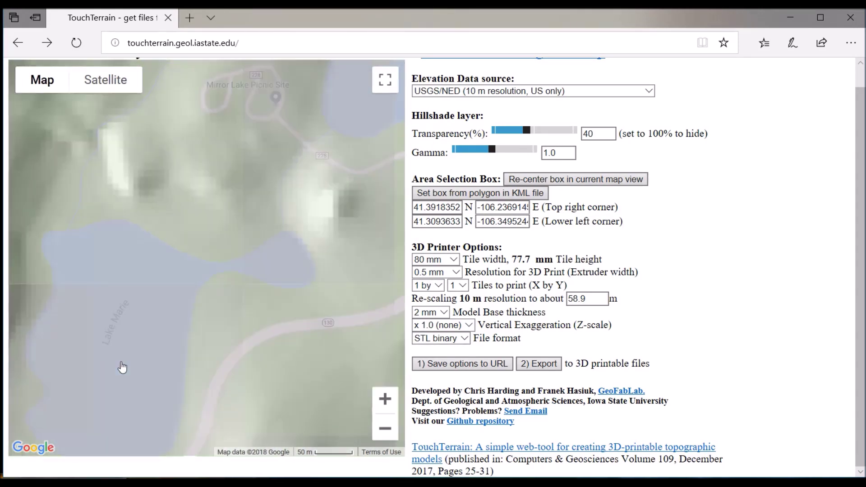
{"action": "scroll", "coordinate": [132, 340], "scroll_direction": "down", "scroll_amount": 5}
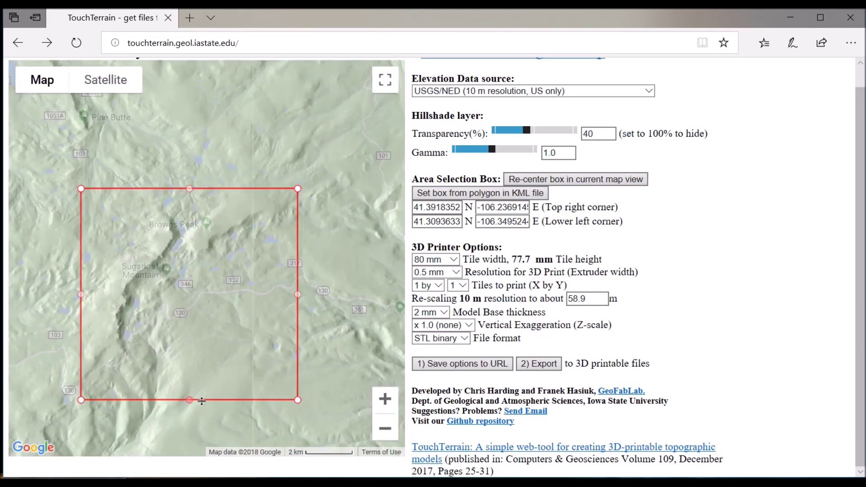
Pull the box edges in to a narrow strip over the ridge and lakes beside Route 130, giving an 80 by 131.1 mm tile.
{"action": "left_click_drag", "start_coordinate": [192, 400], "coordinate": [215, 350]}
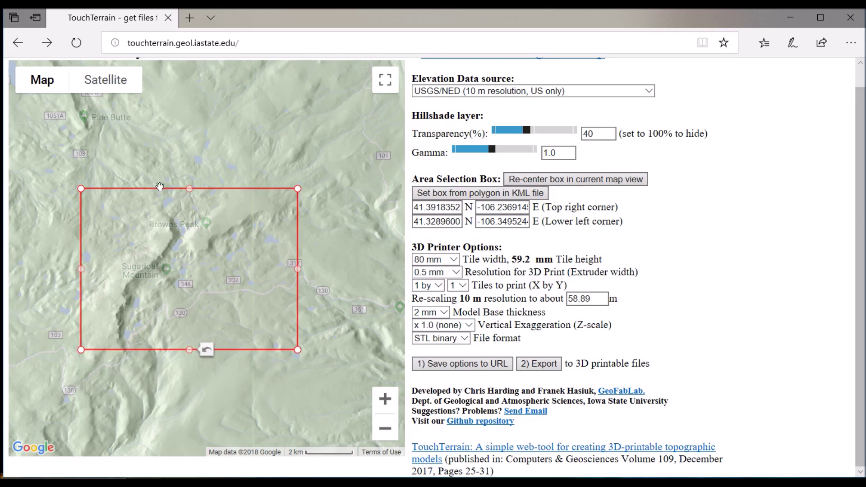
{"action": "left_click_drag", "start_coordinate": [90, 271], "coordinate": [121, 289]}
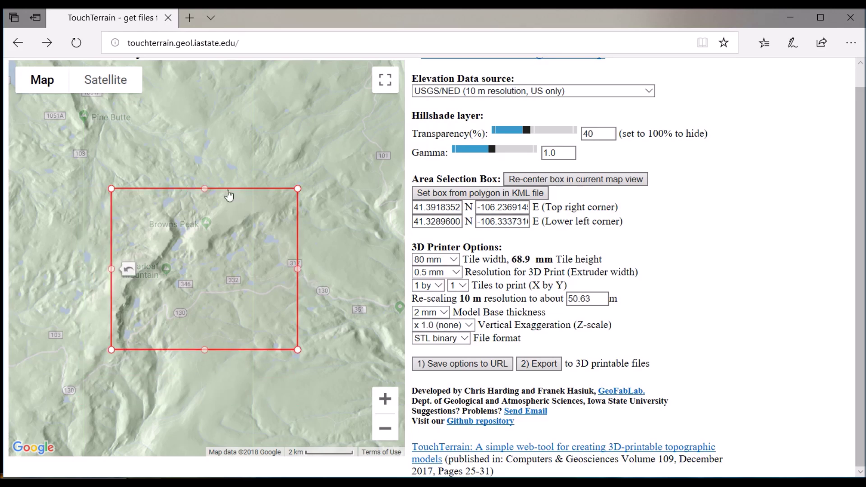
{"action": "scroll", "coordinate": [163, 278], "scroll_direction": "up", "scroll_amount": 1}
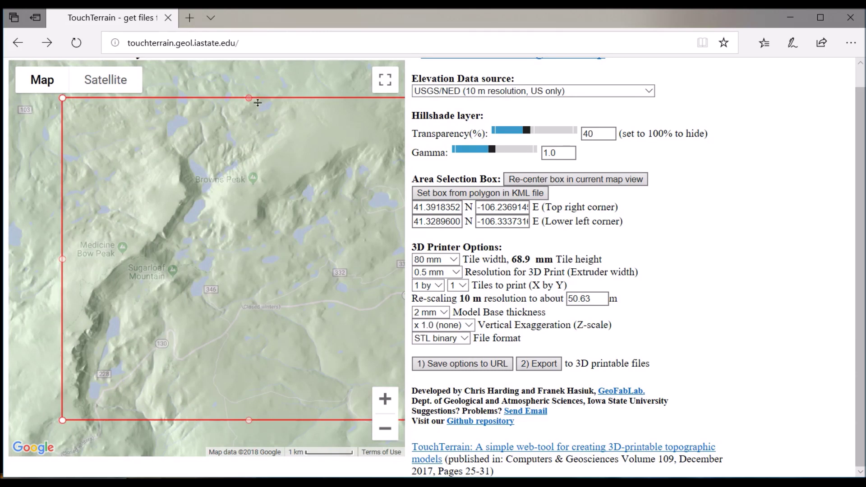
{"action": "left_click_drag", "start_coordinate": [249, 99], "coordinate": [170, 288]}
{"action": "scroll", "coordinate": [246, 276], "scroll_direction": "down", "scroll_amount": 1}
{"action": "scroll", "coordinate": [138, 291], "scroll_direction": "up", "scroll_amount": 2}
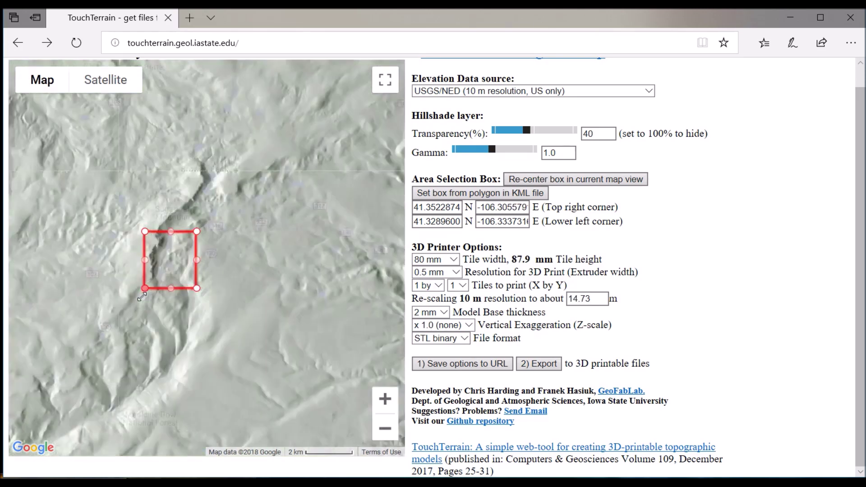
{"action": "scroll", "coordinate": [277, 230], "scroll_direction": "up", "scroll_amount": 1}
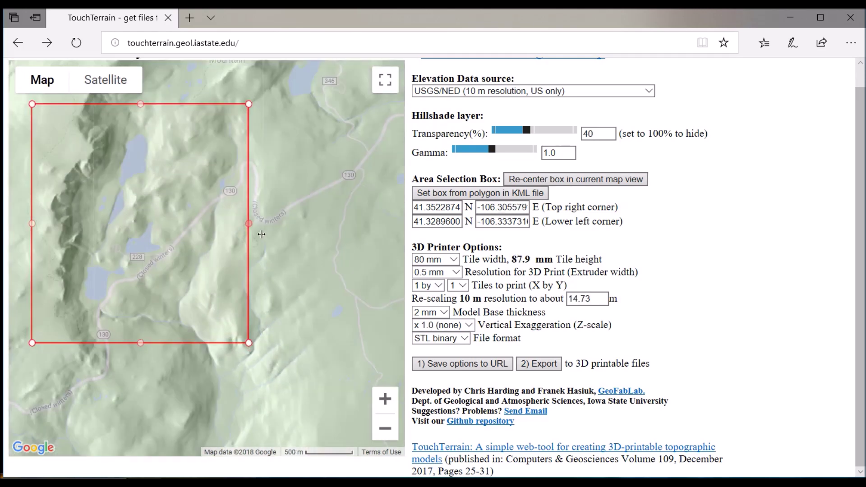
{"action": "left_click_drag", "start_coordinate": [249, 233], "coordinate": [178, 248]}
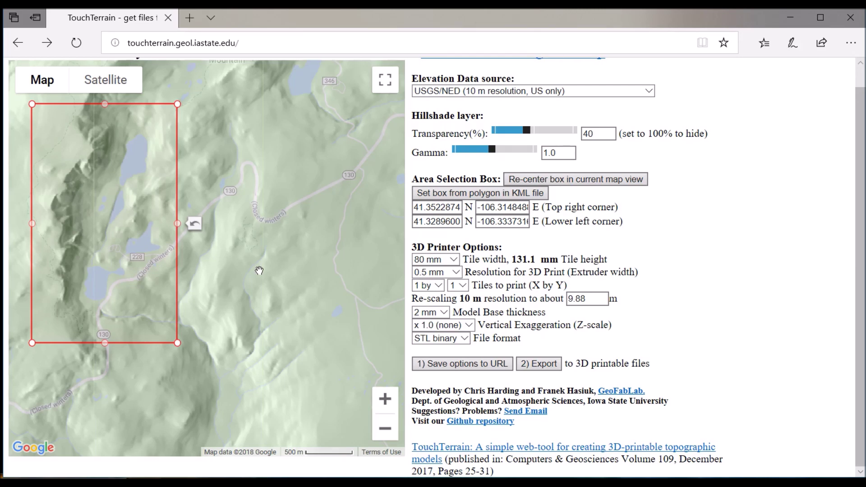
{"action": "scroll", "coordinate": [137, 223], "scroll_direction": "up", "scroll_amount": 1}
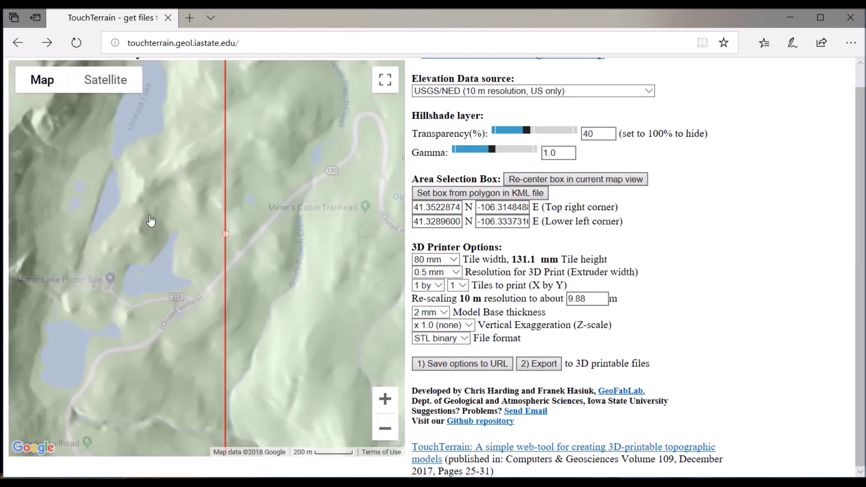
{"action": "scroll", "coordinate": [151, 221], "scroll_direction": "down", "scroll_amount": 1}
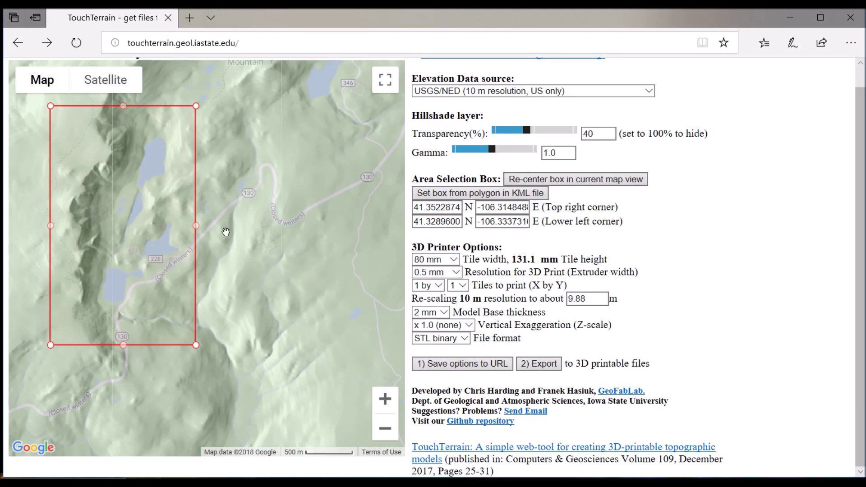
Save the options to the URL and export the selected area, starting 3D model processing.
{"action": "left_click", "coordinate": [443, 363]}
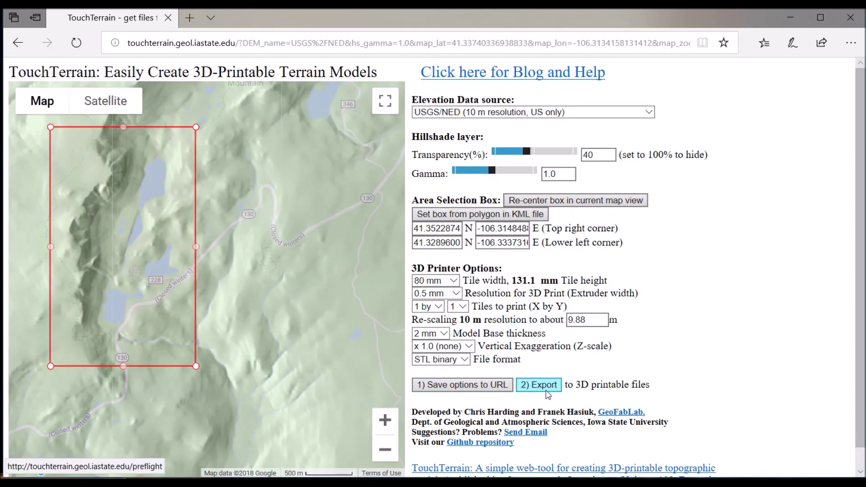
{"action": "left_click", "coordinate": [545, 387]}
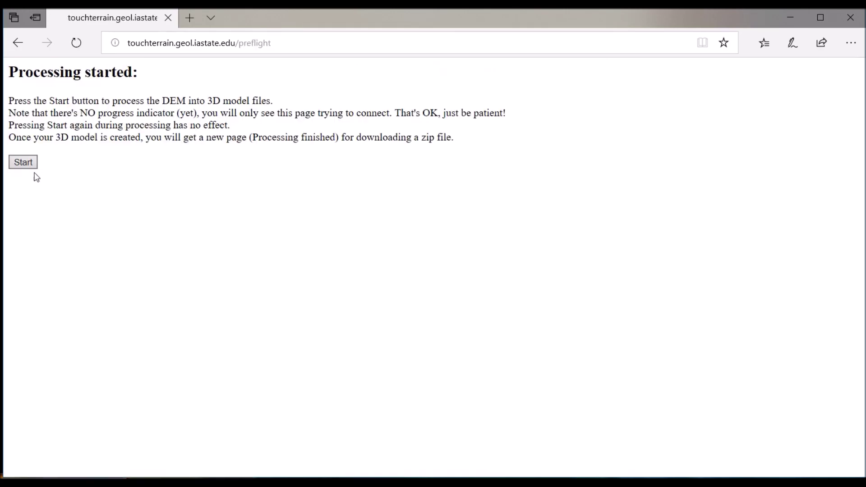
{"action": "left_click", "coordinate": [23, 164]}
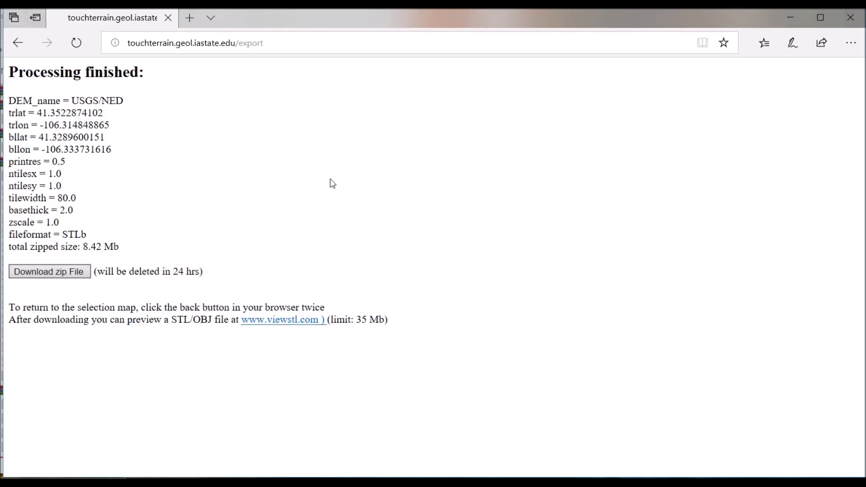
Download and save 591469865213.zip, then open its containing folder.
{"action": "left_click", "coordinate": [43, 273]}
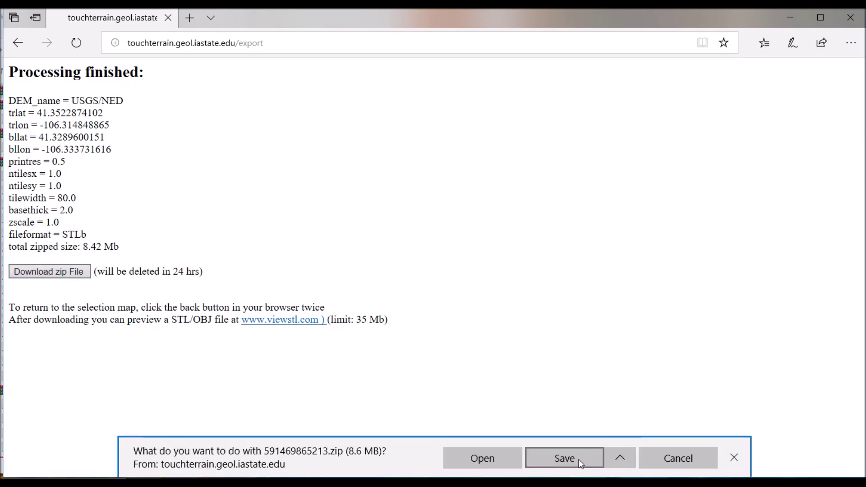
{"action": "left_click", "coordinate": [564, 465]}
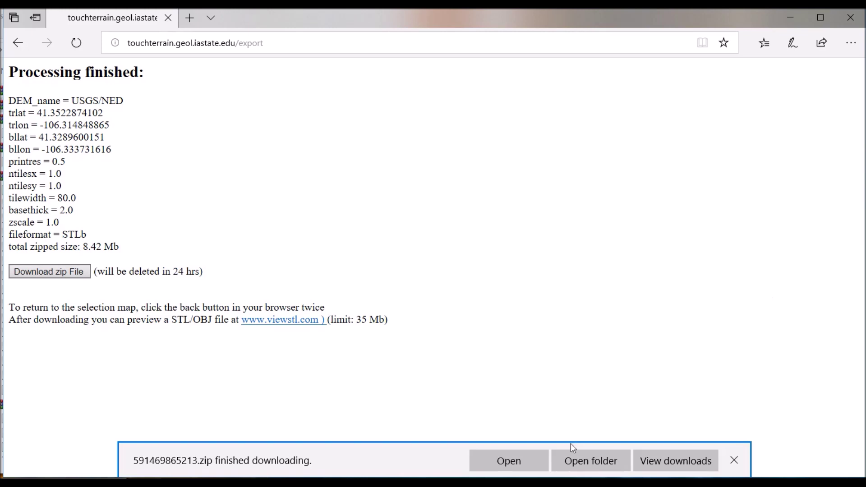
{"action": "left_click", "coordinate": [591, 455]}
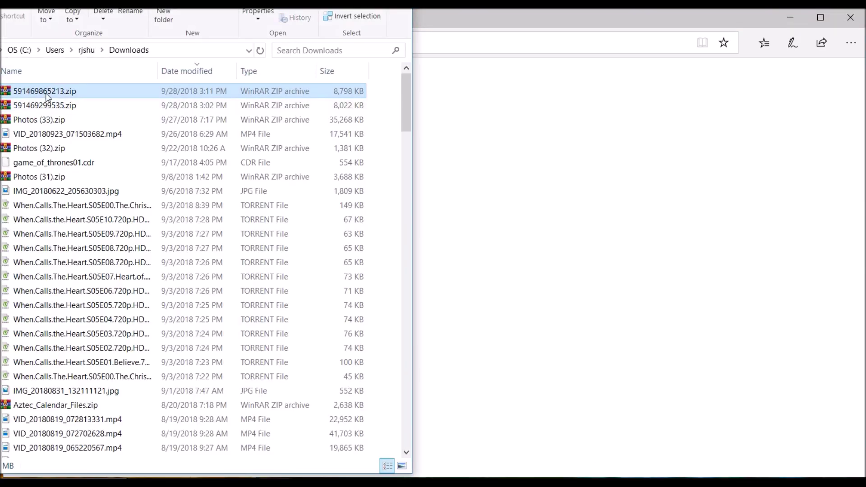
Open 591469865213.zip in WinRAR and extract NED_-106.32_41.34_tile_1_1.STL to the Desktop, overwriting the old copy.
{"action": "key", "text": "Return"}
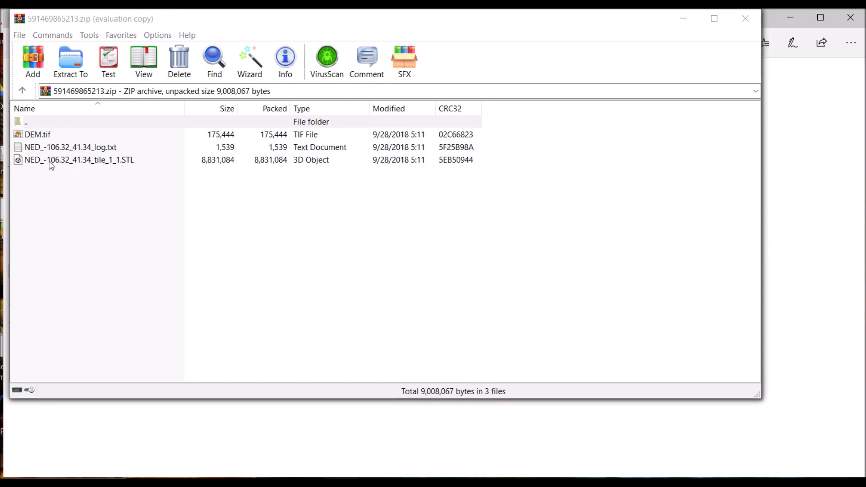
{"action": "left_click_drag", "start_coordinate": [51, 162], "coordinate": [160, 173]}
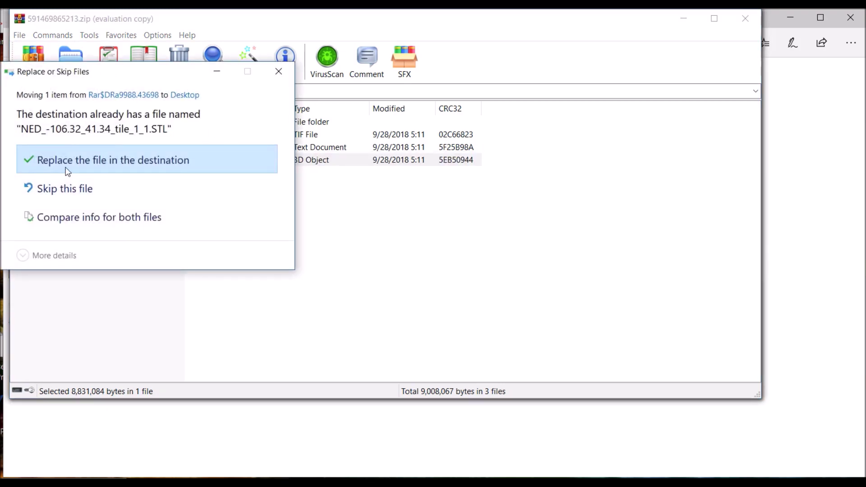
{"action": "left_click", "coordinate": [72, 164]}
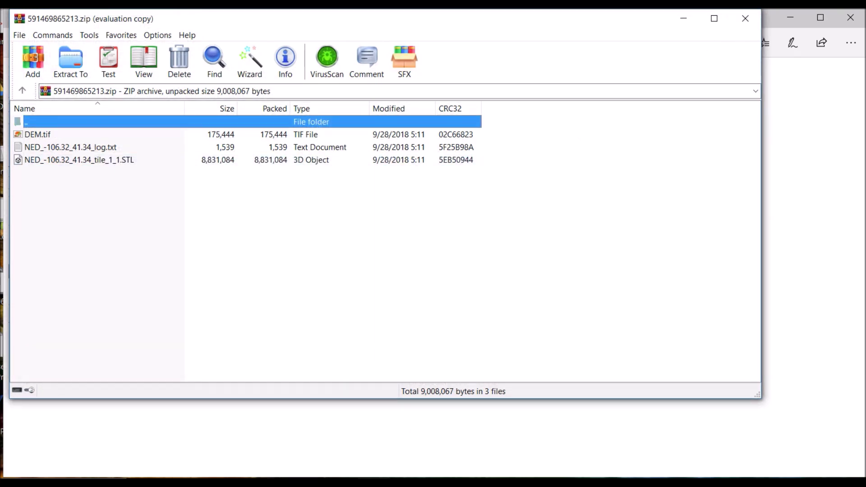
Launch VCarve Pro 9.5 and create a new single-sided job 7 by 10 inches, 1.85 inches thick.
{"action": "right_click", "coordinate": [306, 482]}
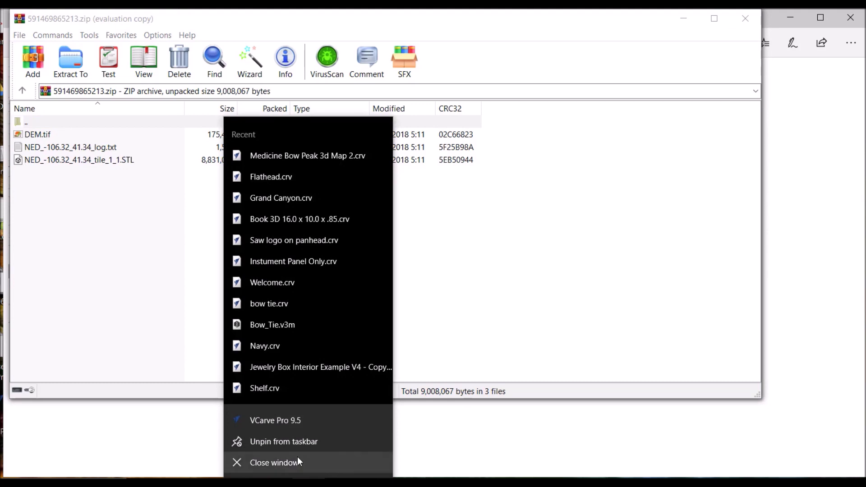
{"action": "left_click", "coordinate": [309, 413]}
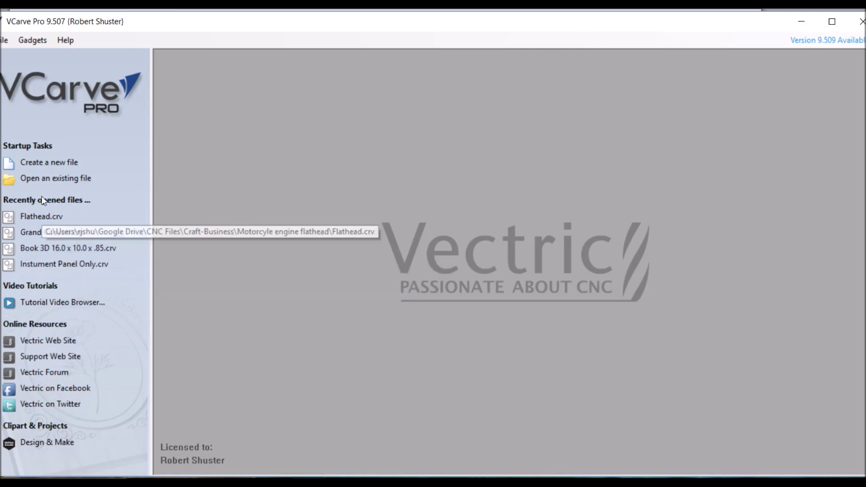
{"action": "left_click", "coordinate": [72, 162]}
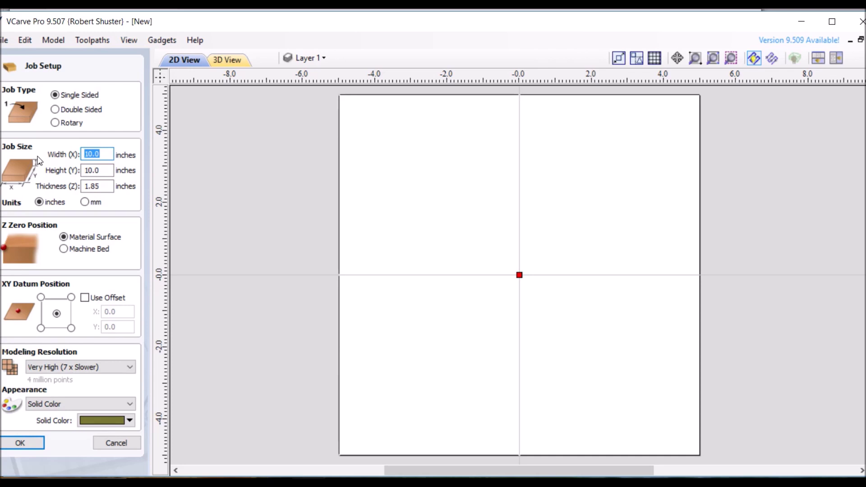
{"action": "type", "text": "7"}
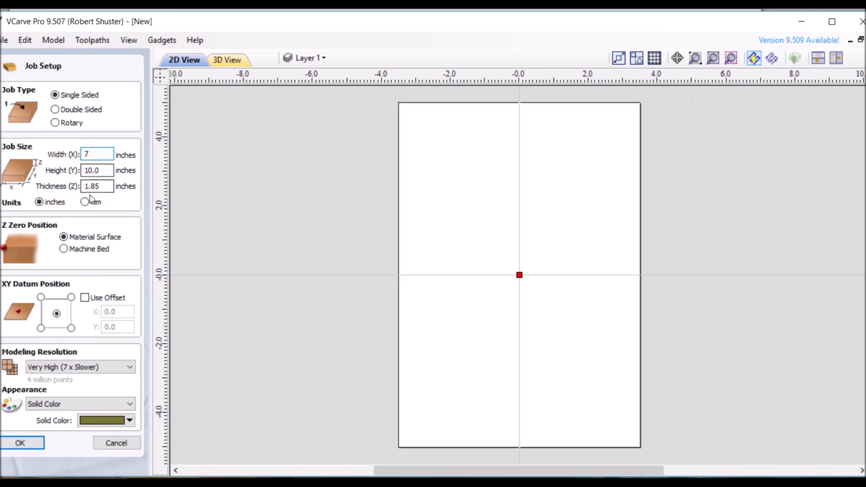
Confirm the job setup and import NED_-106.32_41.34_tile_1_1.STL from the Desktop as a 3D model.
{"action": "left_click", "coordinate": [13, 444]}
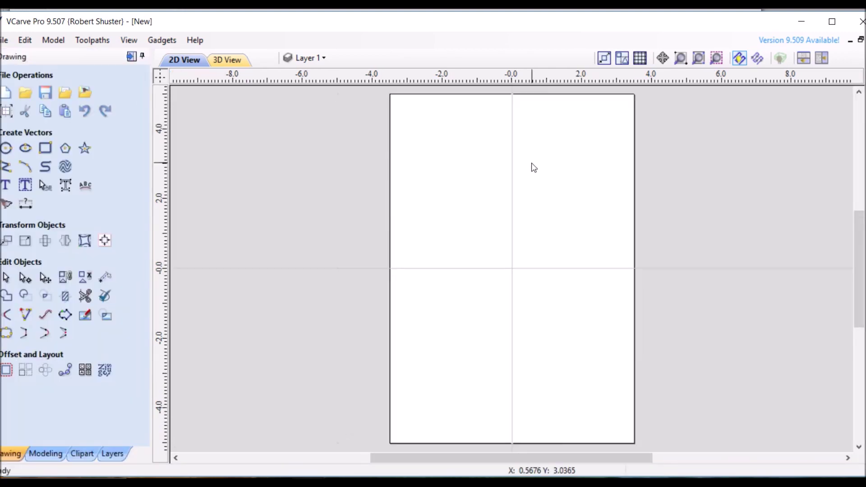
{"action": "left_click", "coordinate": [37, 453]}
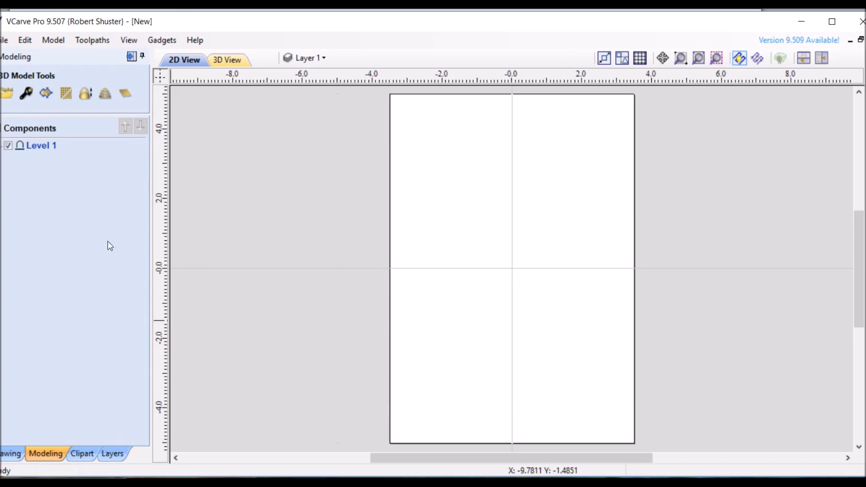
{"action": "left_click", "coordinate": [8, 94]}
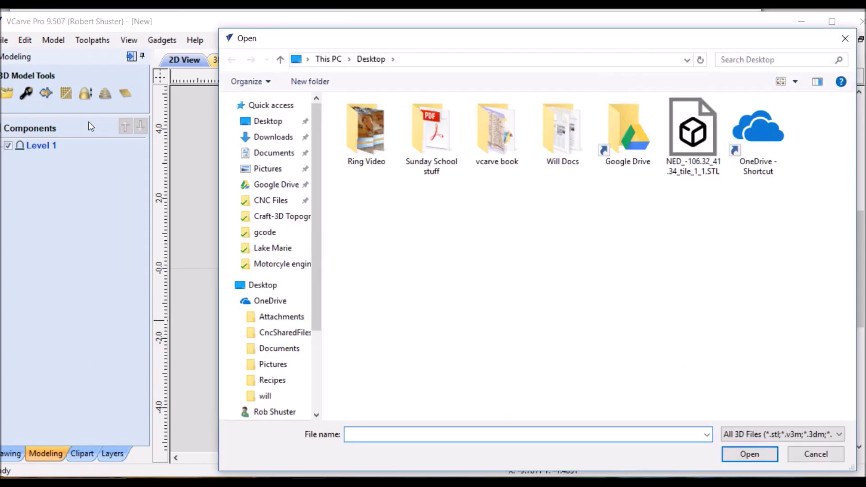
{"action": "left_click", "coordinate": [271, 121]}
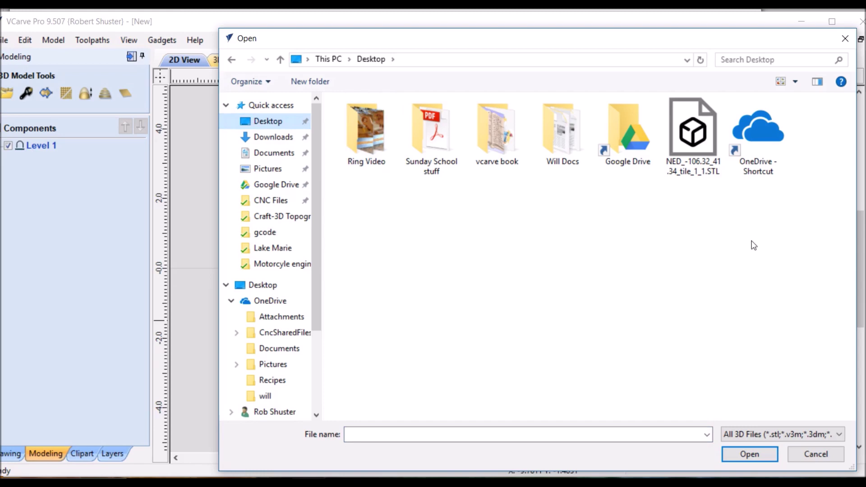
{"action": "double_click", "coordinate": [697, 148]}
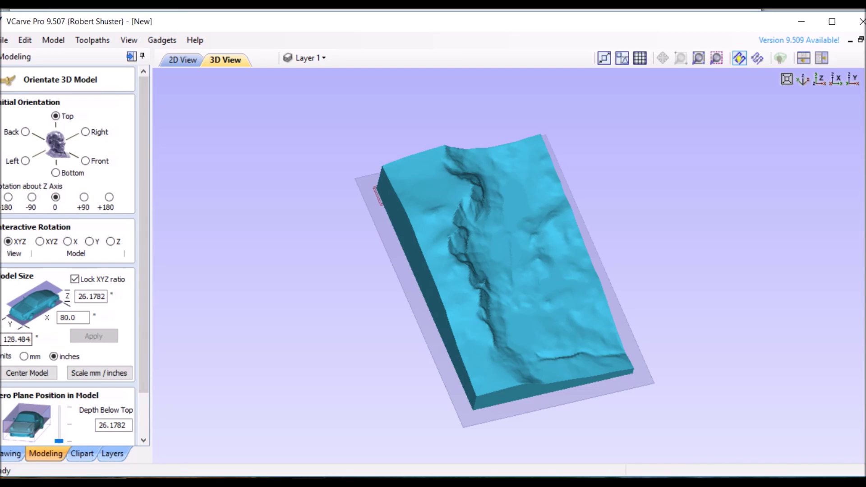
Scale the terrain model to 9.75 inches along Y.
{"action": "left_click", "coordinate": [16, 340]}
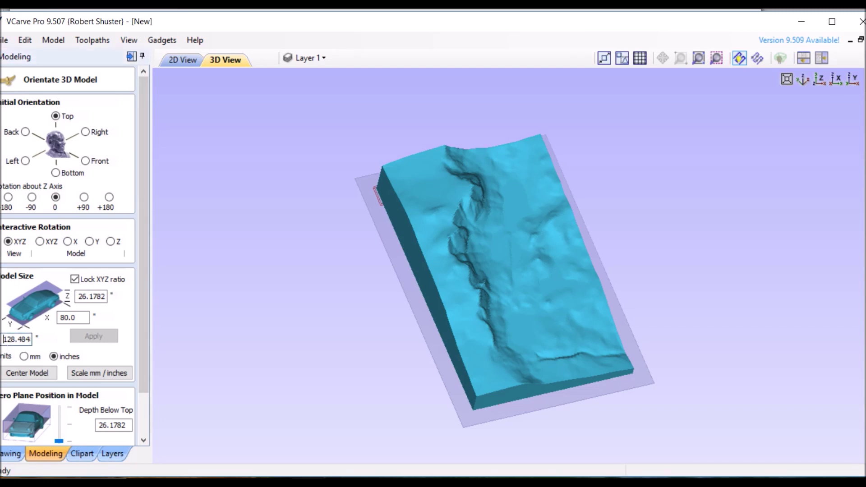
{"action": "type", "text": "1"}
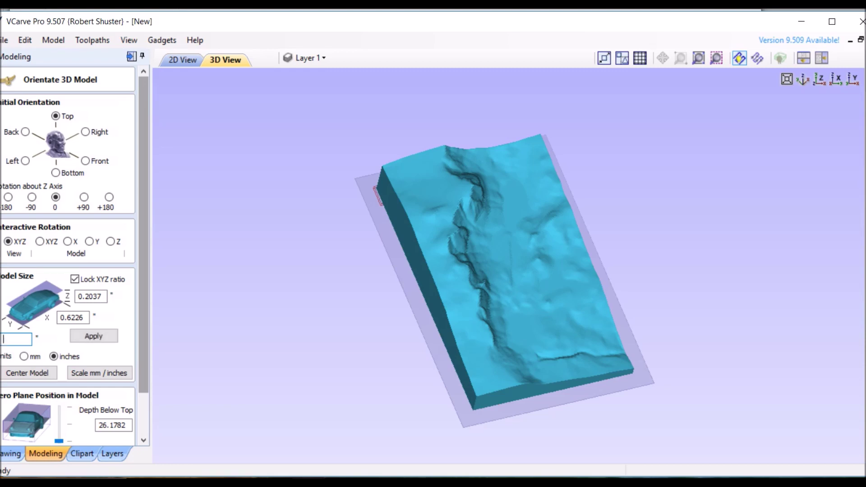
{"action": "type", "text": "9.75"}
{"action": "key", "text": "Return"}
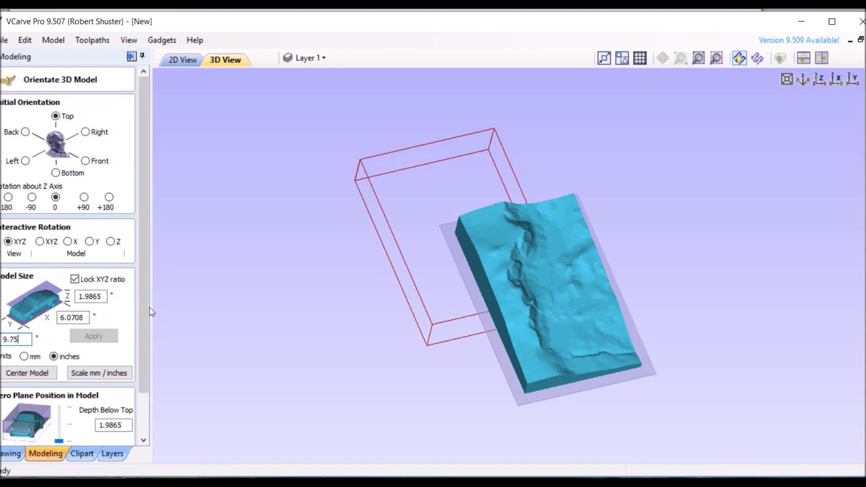
Set the zero plane to 1.8673 inches and create the terrain relief.
{"action": "scroll", "coordinate": [144, 312], "scroll_direction": "down", "scroll_amount": 2}
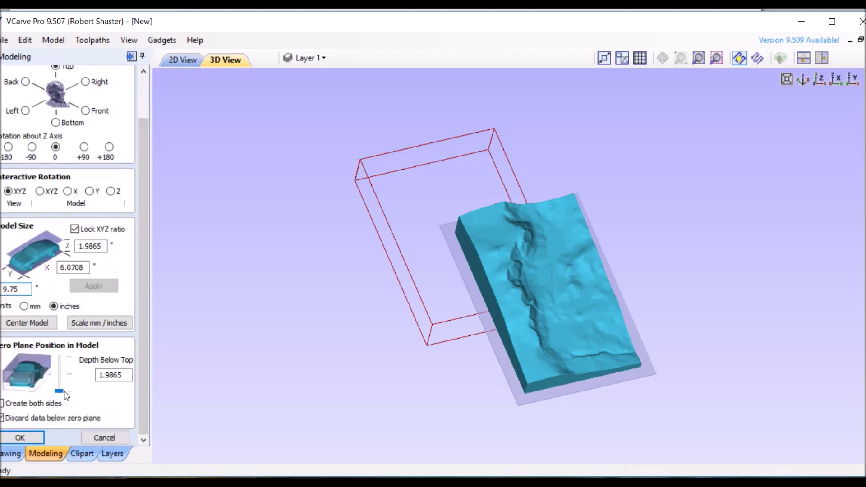
{"action": "mouse_move", "coordinate": [61, 392]}
{"action": "left_mouse_down"}
{"action": "mouse_move", "coordinate": [55, 374]}
{"action": "mouse_move", "coordinate": [61, 392]}
{"action": "left_mouse_up"}
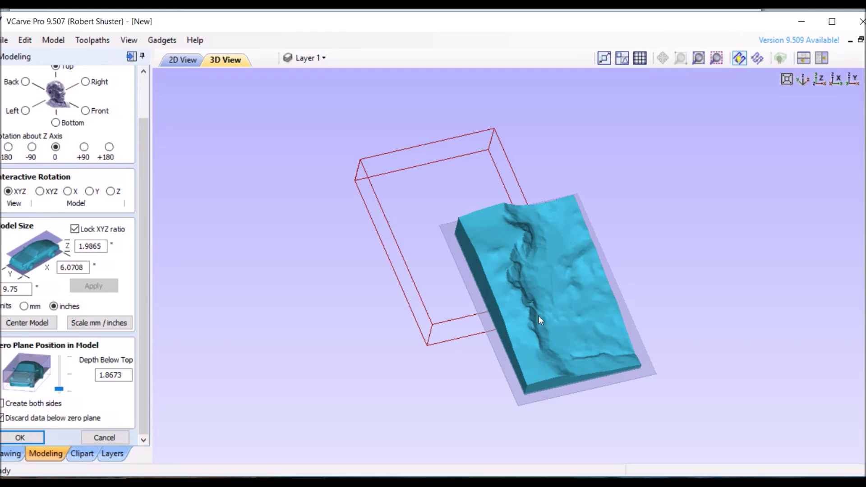
{"action": "left_click", "coordinate": [20, 438]}
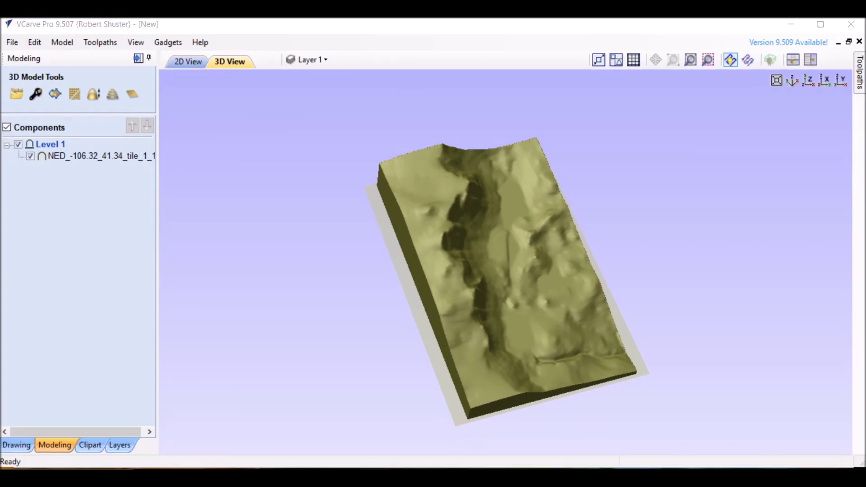
{"action": "left_click", "coordinate": [138, 58]}
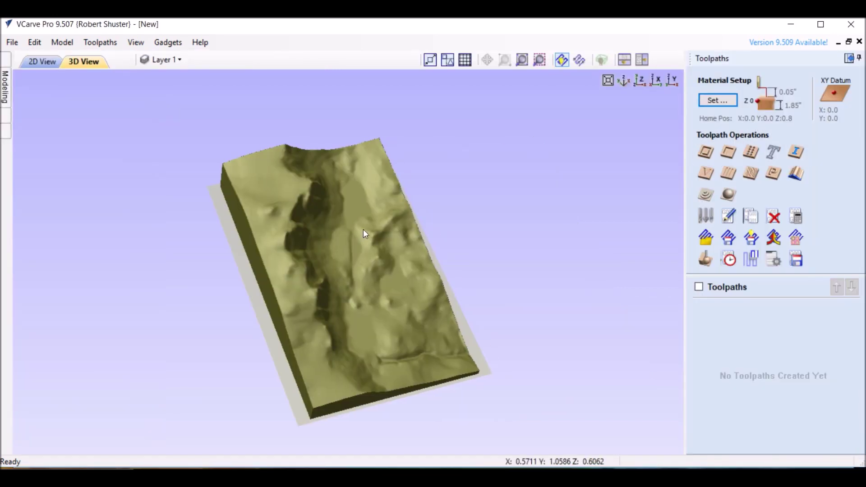
Select the relief in 2D view and set Gap Above Model to 0.02 inches in Material Setup.
{"action": "left_click", "coordinate": [42, 63]}
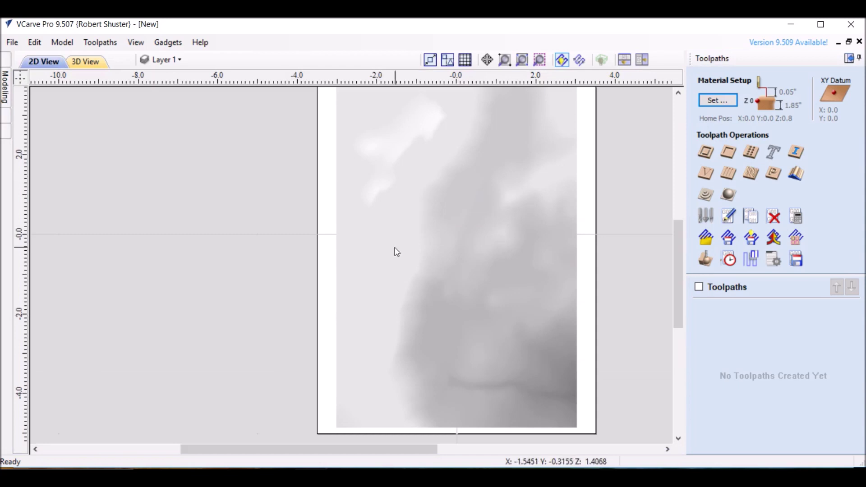
{"action": "left_click", "coordinate": [445, 262]}
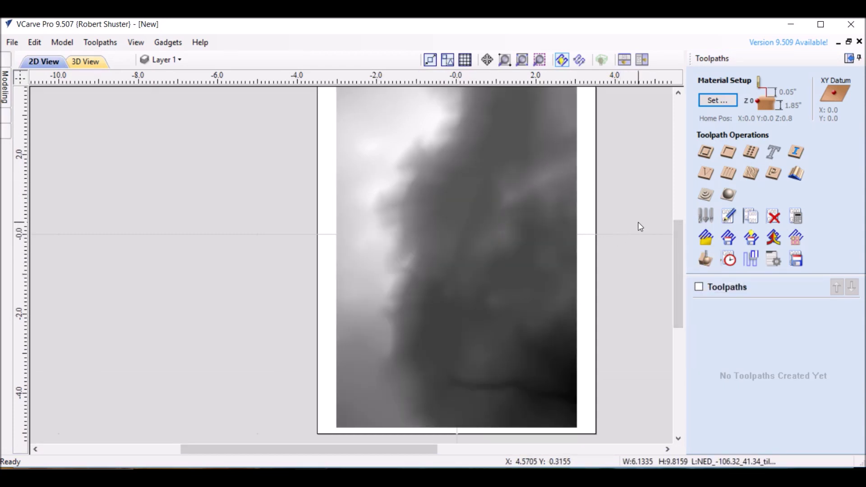
{"action": "left_click", "coordinate": [706, 196]}
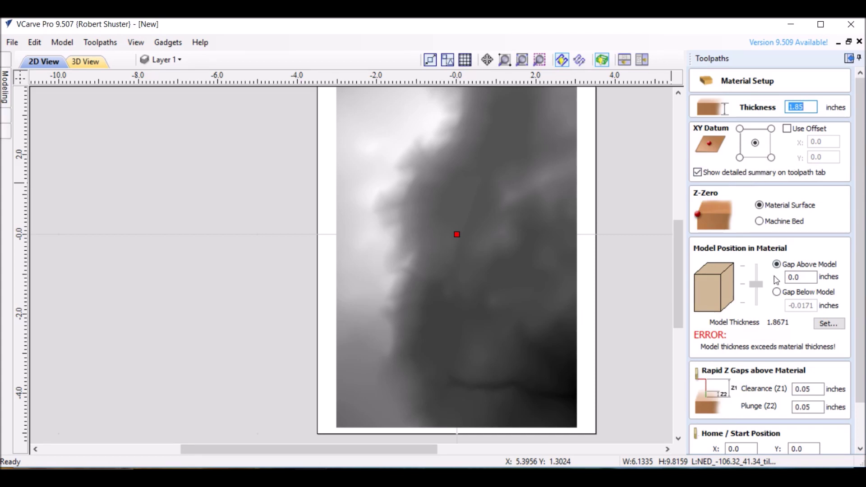
{"action": "left_click", "coordinate": [814, 281]}
{"action": "scroll", "coordinate": [832, 286], "scroll_direction": "down", "scroll_amount": 1}
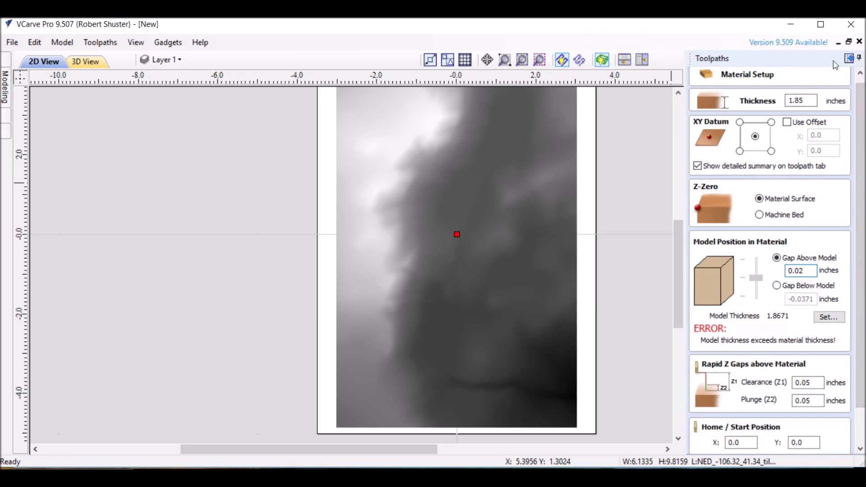
{"action": "left_click", "coordinate": [849, 57]}
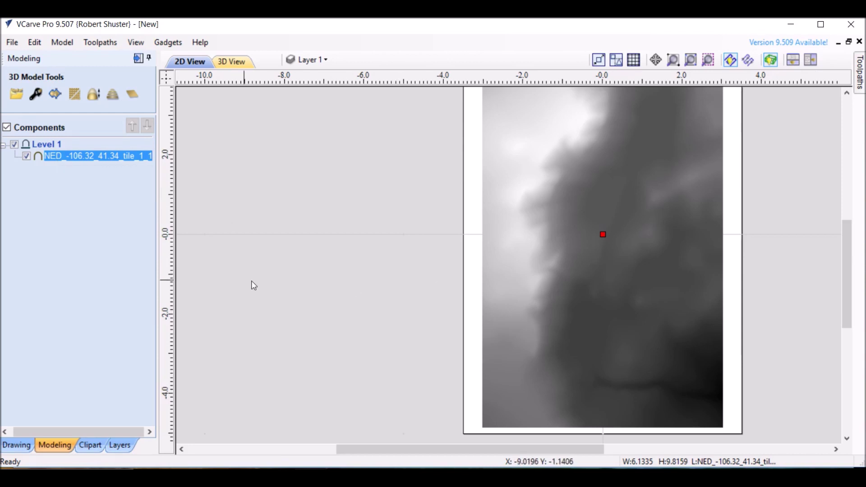
Change the terrain component's shape height from 1.8671 to 1.75 inches.
{"action": "double_click", "coordinate": [69, 160]}
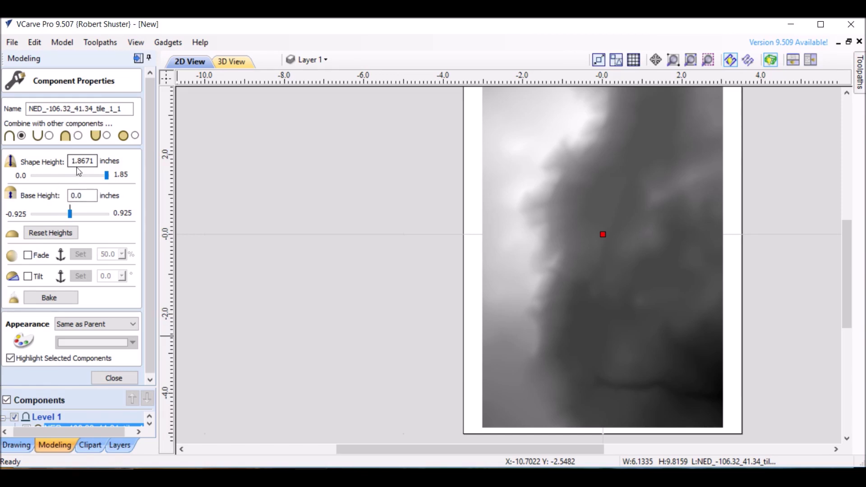
{"action": "left_click_drag", "start_coordinate": [94, 161], "coordinate": [73, 161]}
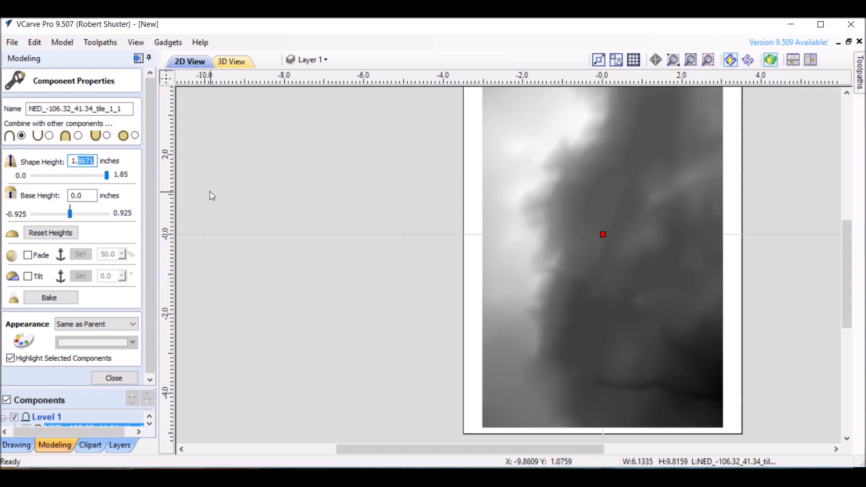
{"action": "type", "text": "7"}
{"action": "key", "text": "Return"}
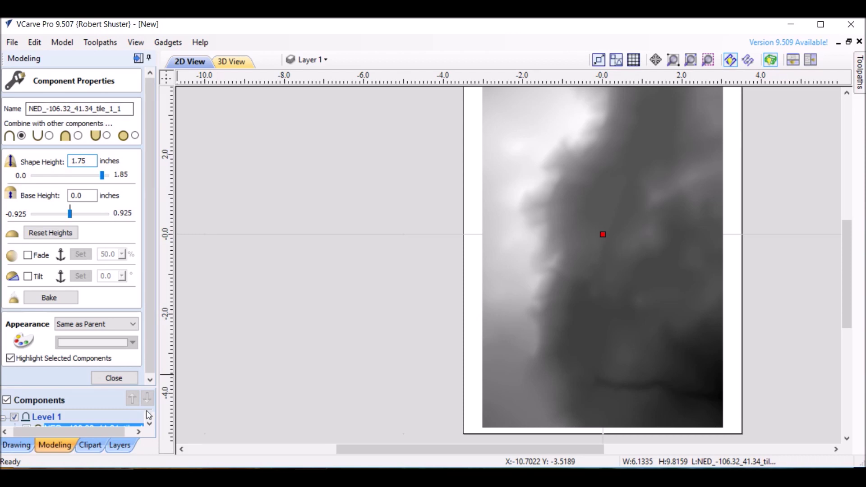
{"action": "left_click", "coordinate": [113, 377]}
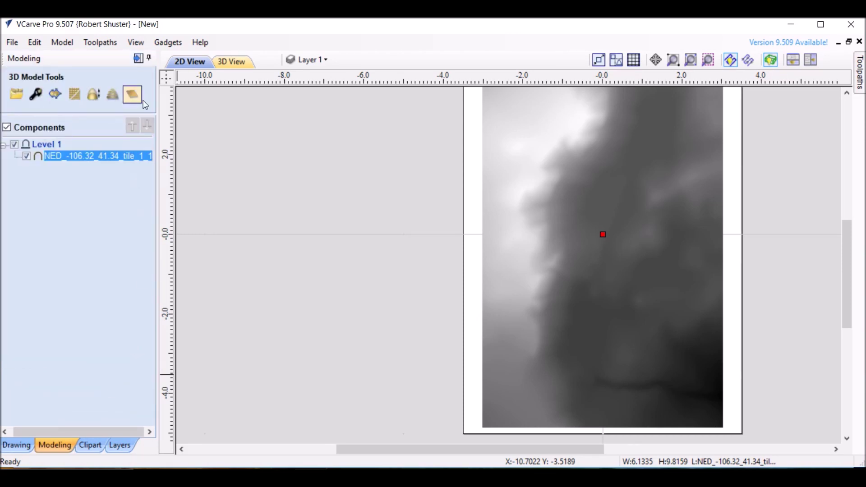
{"action": "left_click", "coordinate": [138, 58]}
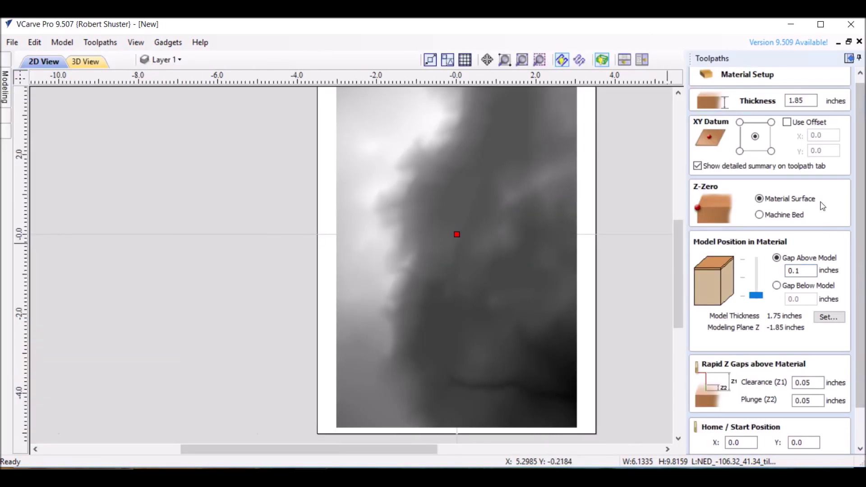
Change Material Setup's Gap Above Model to 0.02 inches and confirm it.
{"action": "left_click", "coordinate": [796, 271]}
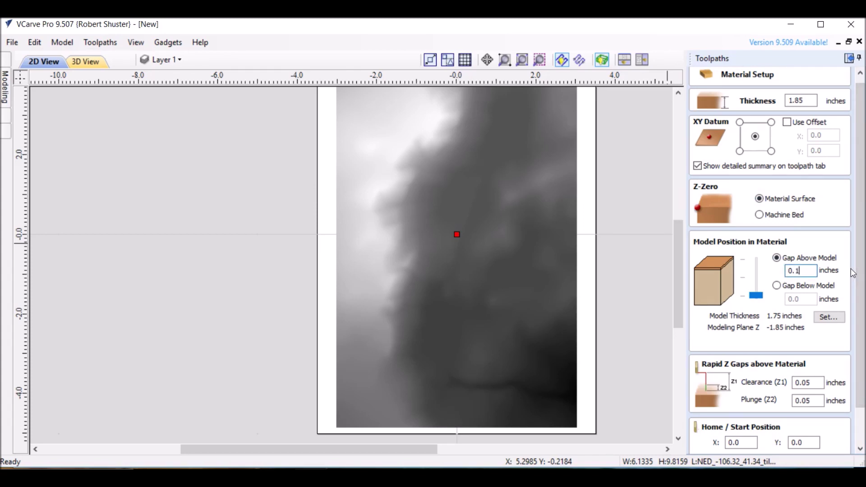
{"action": "key", "text": "Delete"}
{"action": "type", "text": "0"}
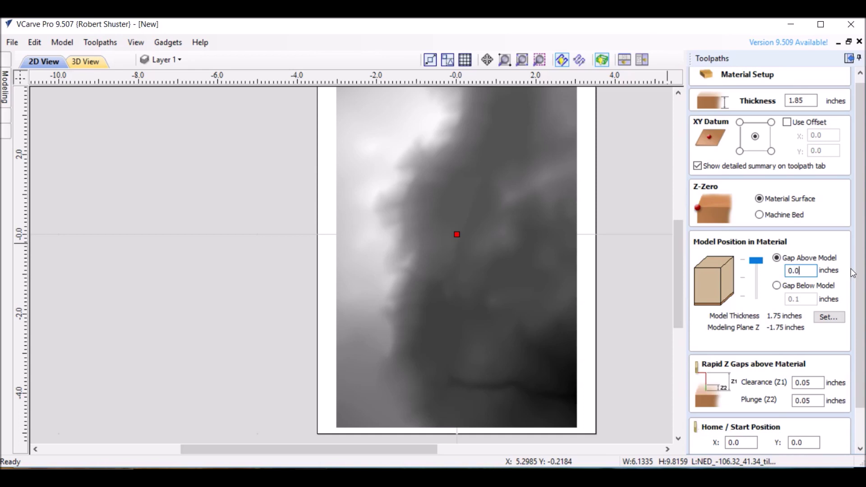
{"action": "type", "text": "2"}
{"action": "scroll", "coordinate": [810, 311], "scroll_direction": "down", "scroll_amount": 1}
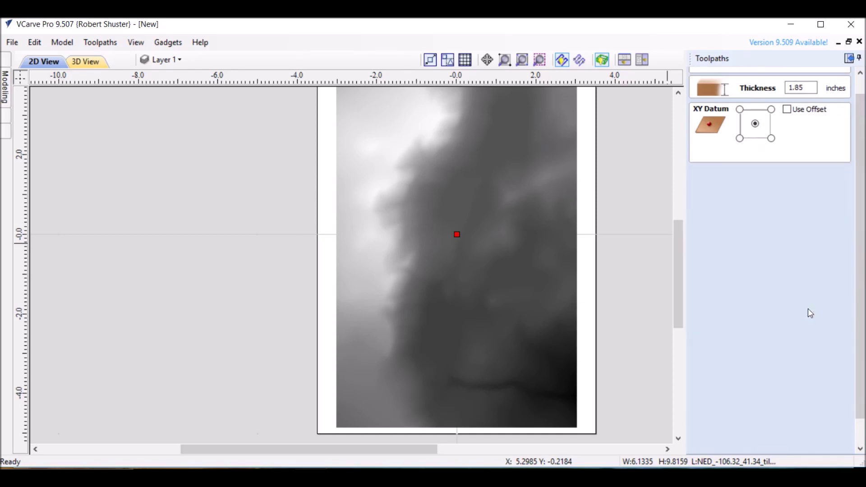
{"action": "scroll", "coordinate": [781, 404], "scroll_direction": "down", "scroll_amount": 2}
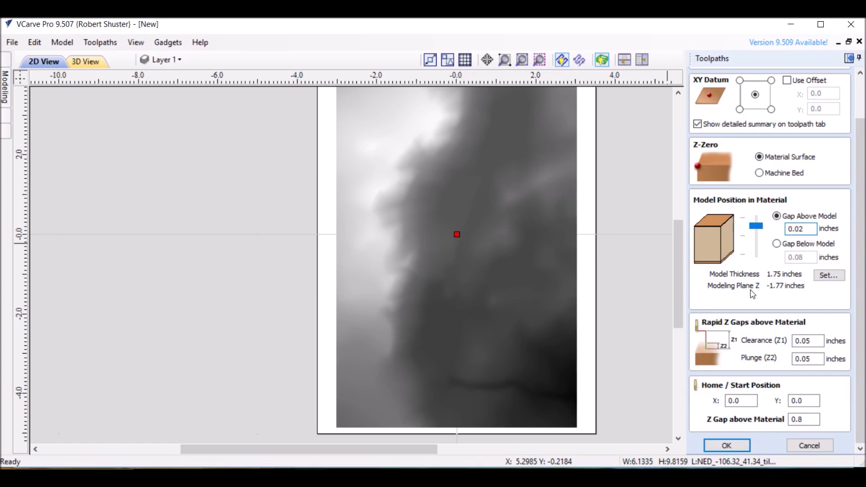
{"action": "left_click", "coordinate": [726, 445]}
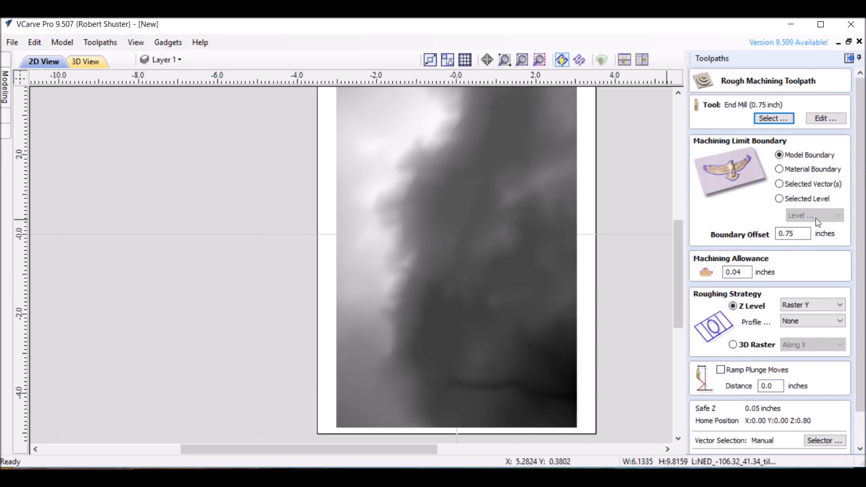
Calculate the 3D Roughing 1 toolpath from the bottom of the Rough Machining panel.
{"action": "scroll", "coordinate": [806, 264], "scroll_direction": "down", "scroll_amount": 3}
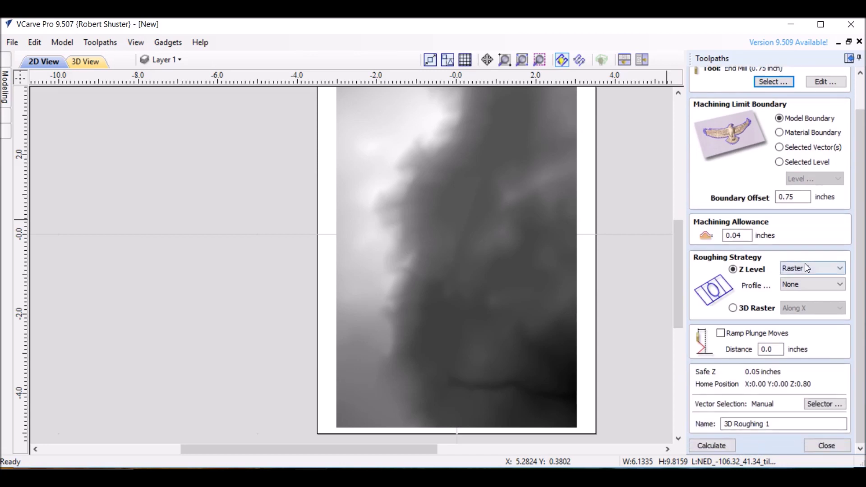
{"action": "left_click", "coordinate": [713, 446]}
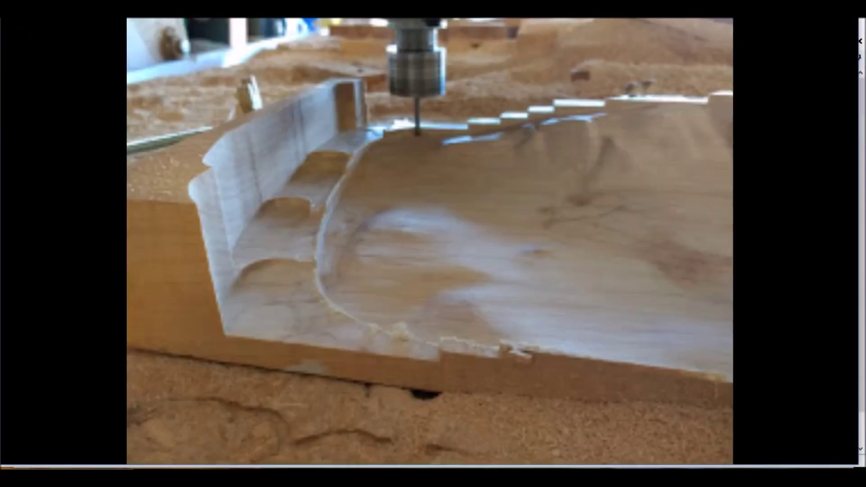
Look over the carved relief photos, then bring back the VCarve Pro window showing the roughing preview.
{"action": "mouse_move", "coordinate": [403, 171]}
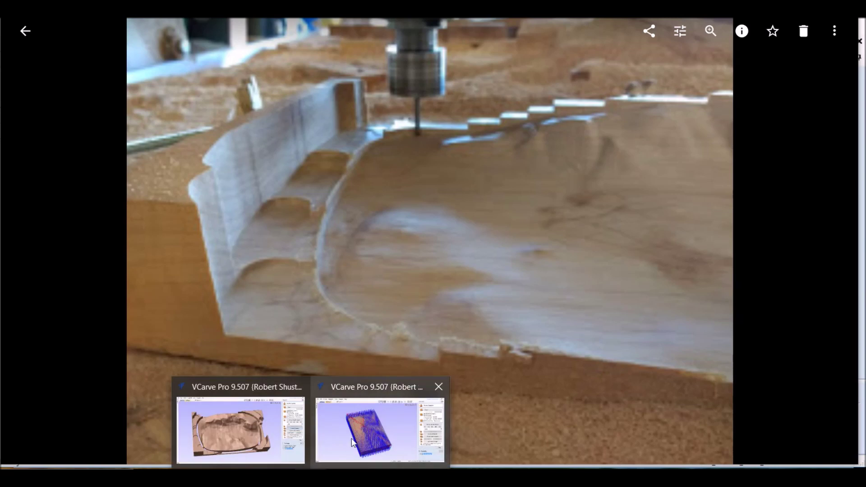
{"action": "left_click", "coordinate": [358, 430]}
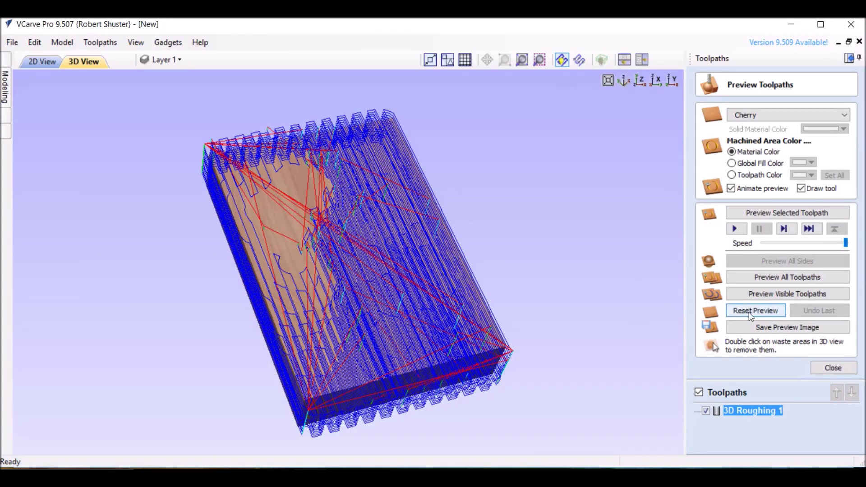
Close the toolpath preview, hide 3D Roughing 1, and select the terrain relief model.
{"action": "left_click", "coordinate": [833, 368]}
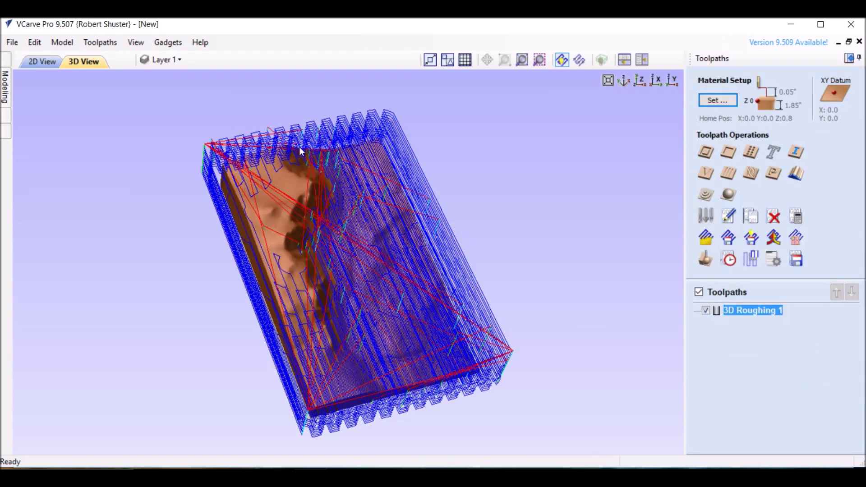
{"action": "left_click", "coordinate": [700, 311]}
{"action": "left_click", "coordinate": [356, 233]}
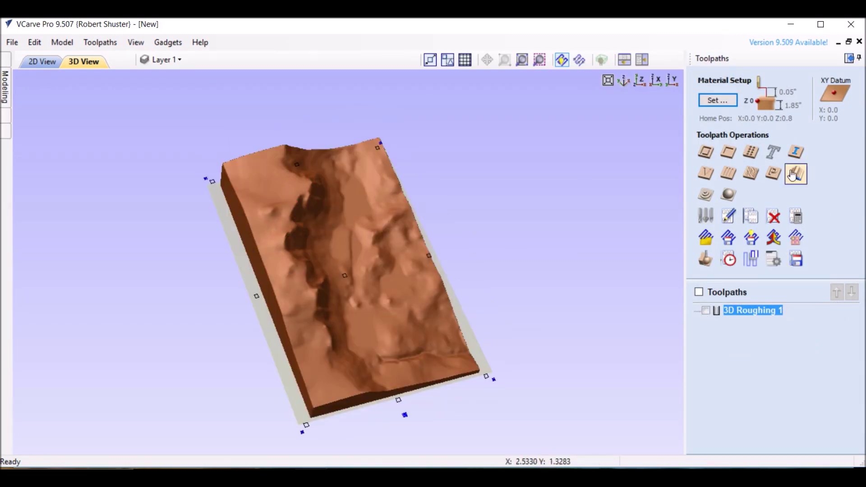
Create and calculate 3D Finish 1 with a 1/8-inch ball nose, 8% stepover and Raster strategy.
{"action": "left_click", "coordinate": [728, 194]}
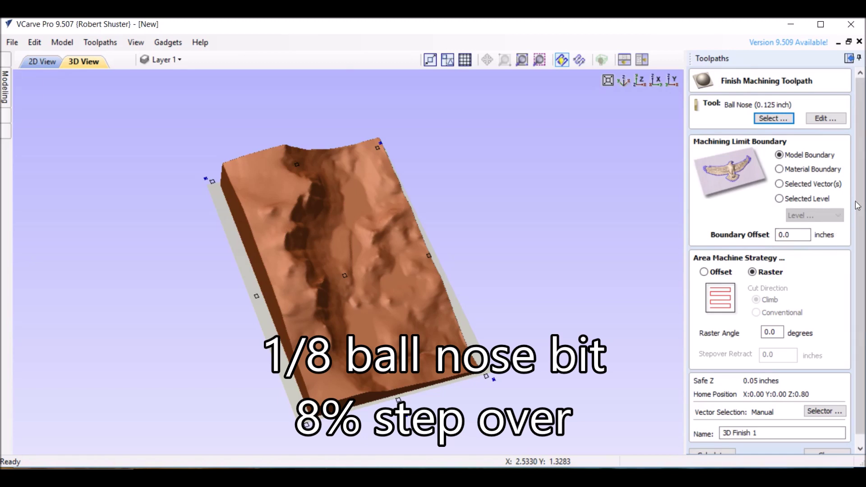
{"action": "scroll", "coordinate": [858, 205], "scroll_direction": "down", "scroll_amount": 1}
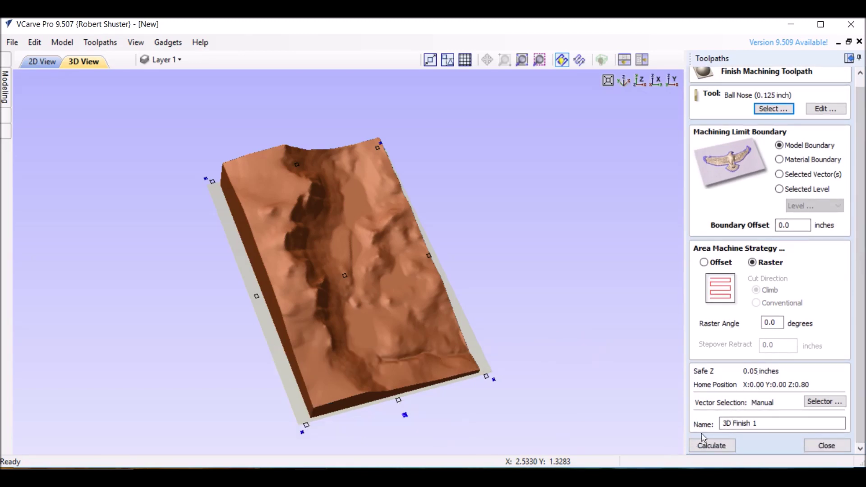
{"action": "left_click", "coordinate": [711, 446]}
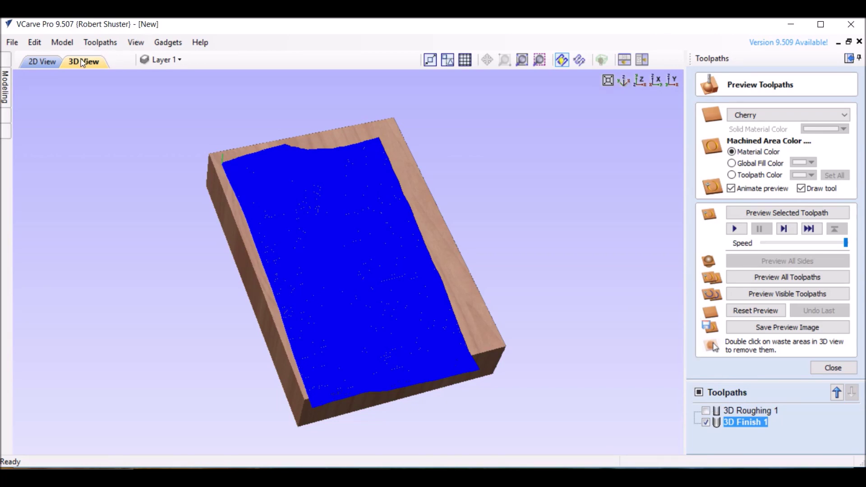
Reset the preview, simulate all toolpaths in cherry, and orbit and zoom in on the carved ridge.
{"action": "left_click", "coordinate": [756, 311]}
{"action": "left_click", "coordinate": [793, 279]}
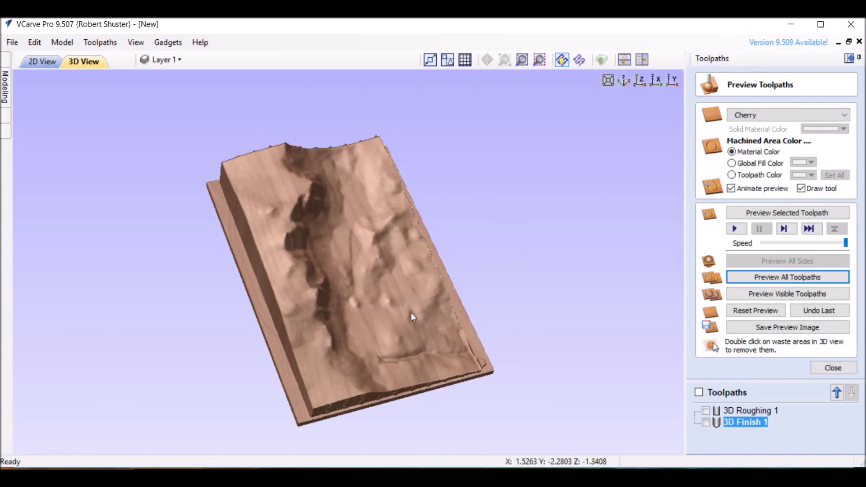
{"action": "left_click_drag", "start_coordinate": [410, 312], "coordinate": [496, 311]}
{"action": "left_click_drag", "start_coordinate": [362, 279], "coordinate": [290, 284]}
{"action": "scroll", "coordinate": [291, 275], "scroll_direction": "up", "scroll_amount": 3}
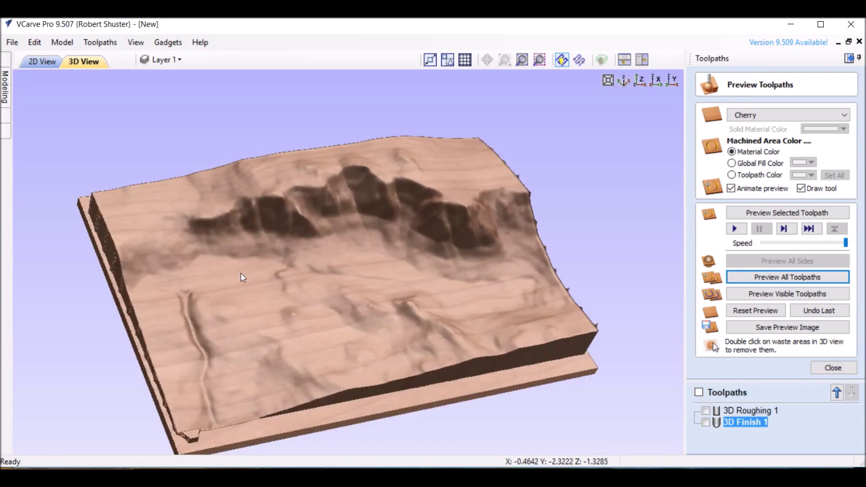
{"action": "scroll", "coordinate": [382, 277], "scroll_direction": "up", "scroll_amount": 3}
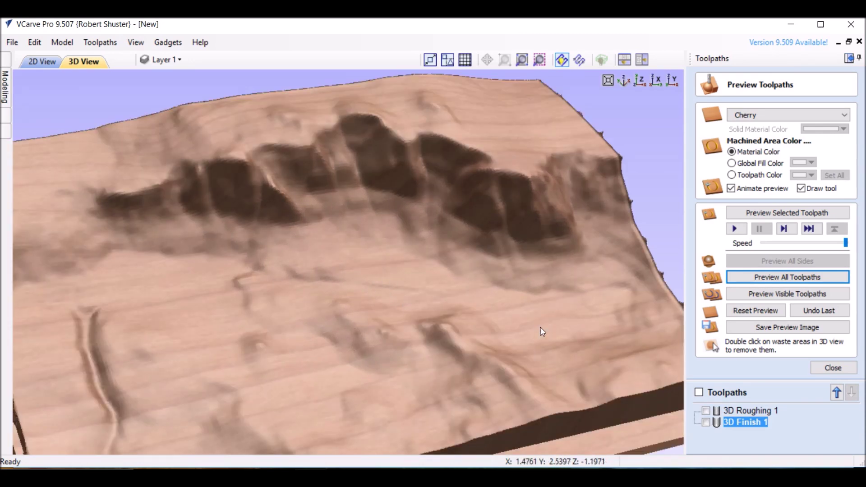
{"action": "left_click_drag", "start_coordinate": [417, 233], "coordinate": [397, 276]}
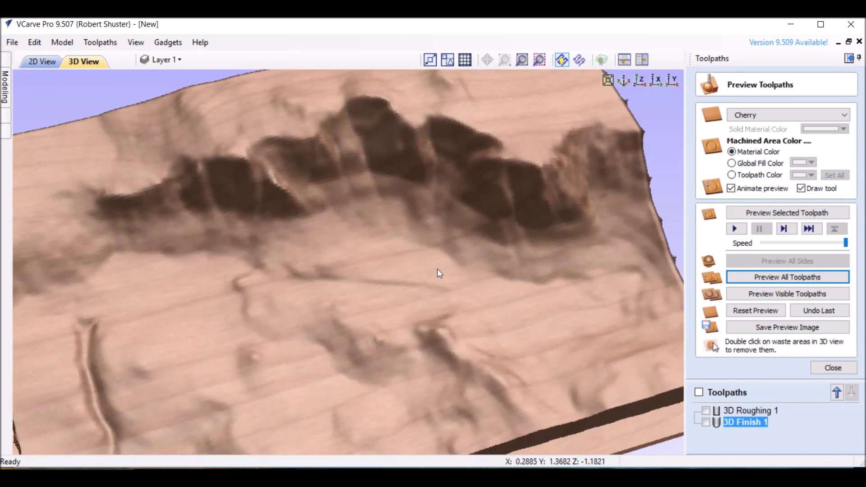
Compare the finished relief map photo against a side-on VCarve preview, ending on the photo.
{"action": "key", "text": "alt+Tab"}
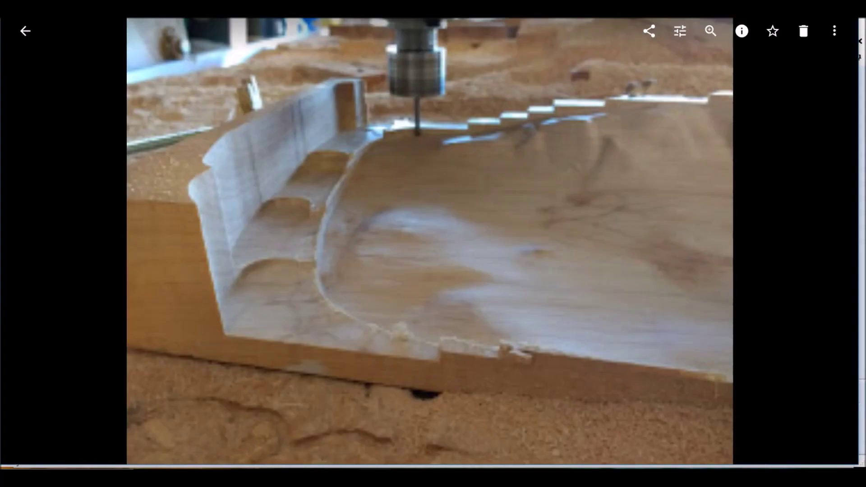
{"action": "key", "text": "Left"}
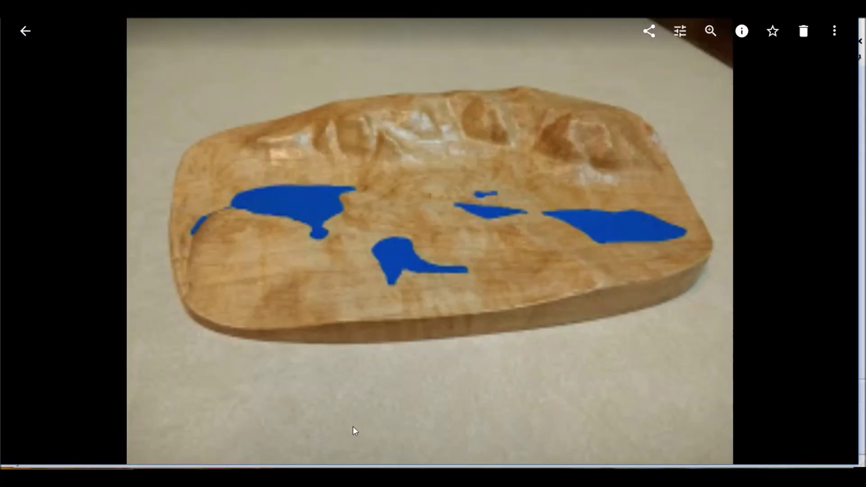
{"action": "mouse_move", "coordinate": [311, 478]}
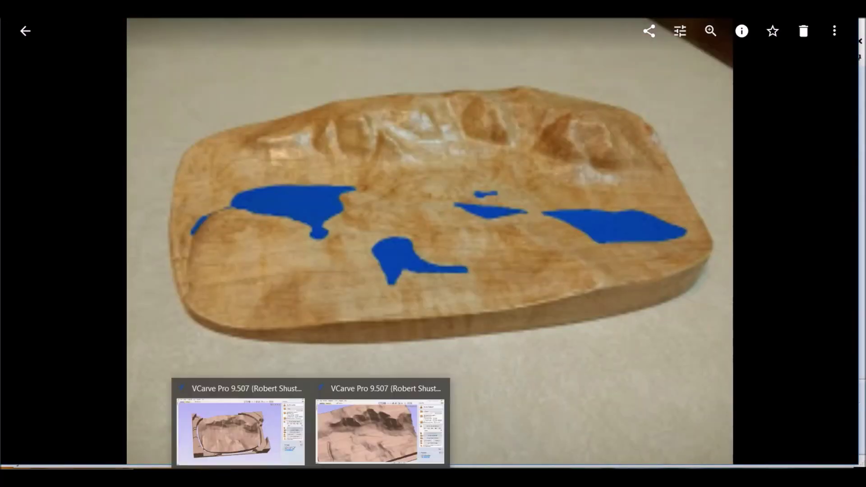
{"action": "left_click", "coordinate": [380, 448]}
{"action": "left_click_drag", "start_coordinate": [364, 421], "coordinate": [363, 285]}
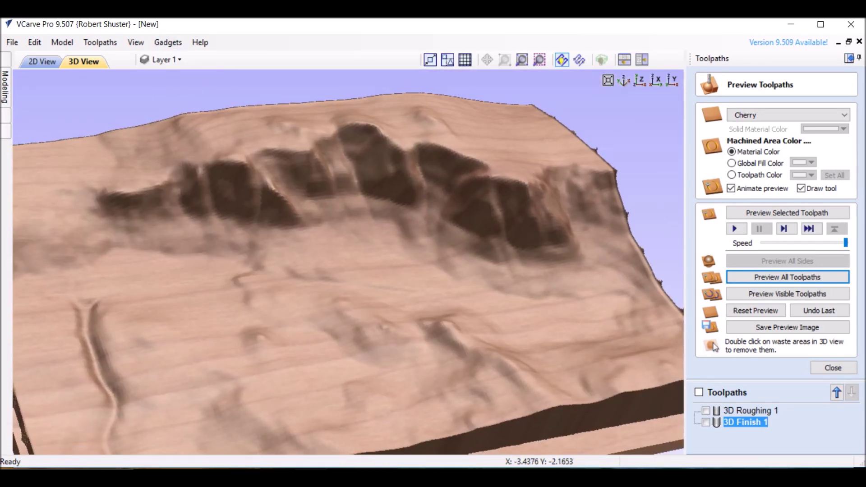
{"action": "key", "text": "alt+Tab"}
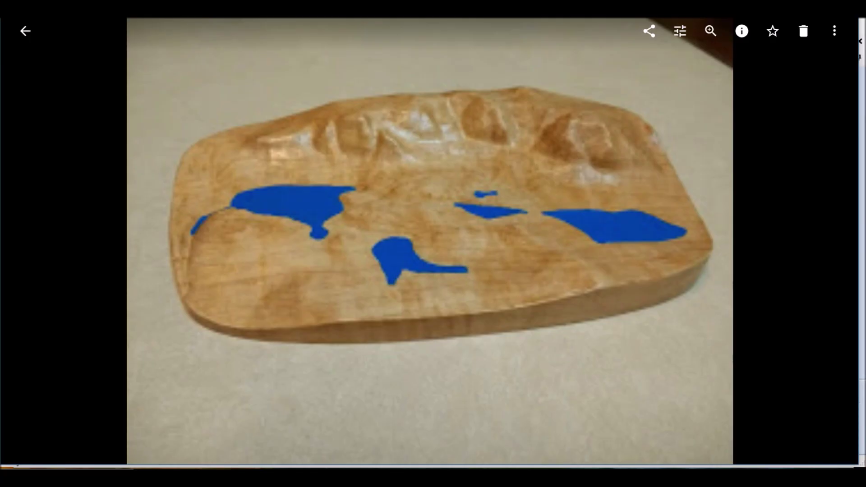